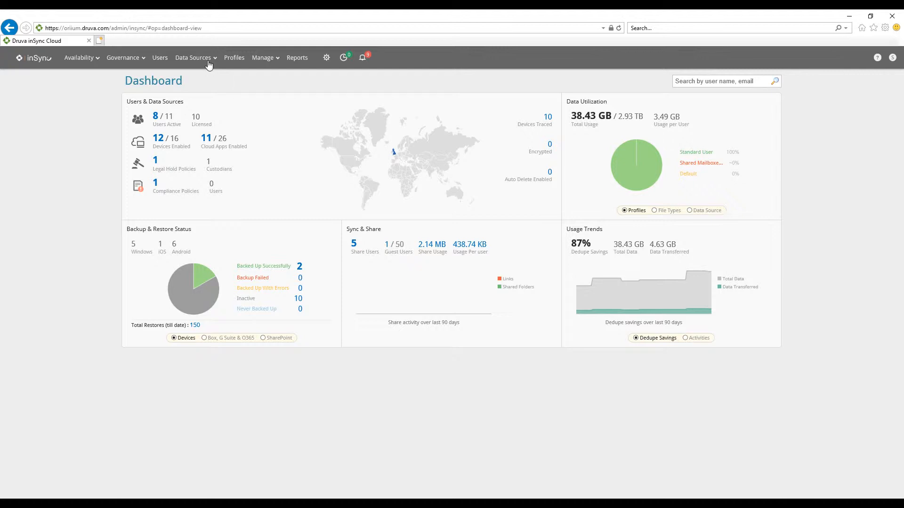
Reconfigure the Office 365 cloud app to grant inSync access to the tenant, then close its configuration verification
{"action": "left_click", "coordinate": [209, 65]}
{"action": "left_click", "coordinate": [181, 100]}
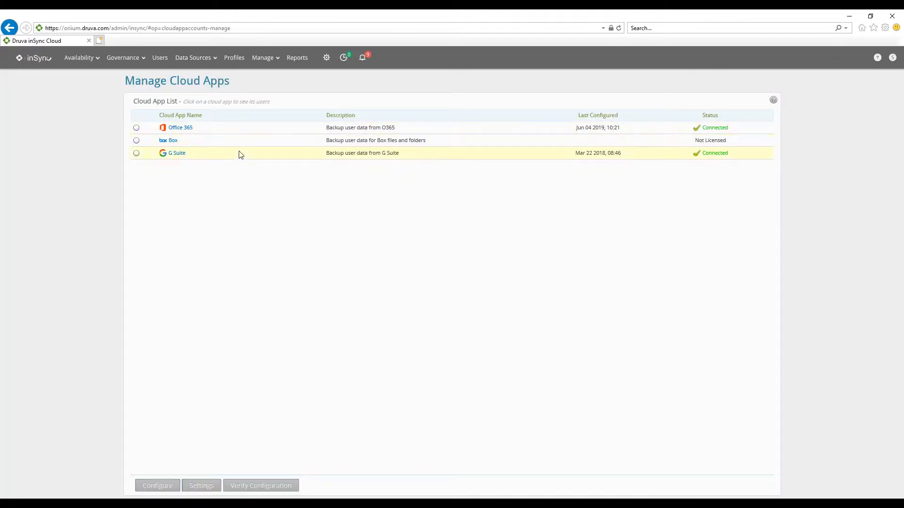
{"action": "left_click", "coordinate": [137, 128]}
{"action": "left_click", "coordinate": [158, 486]}
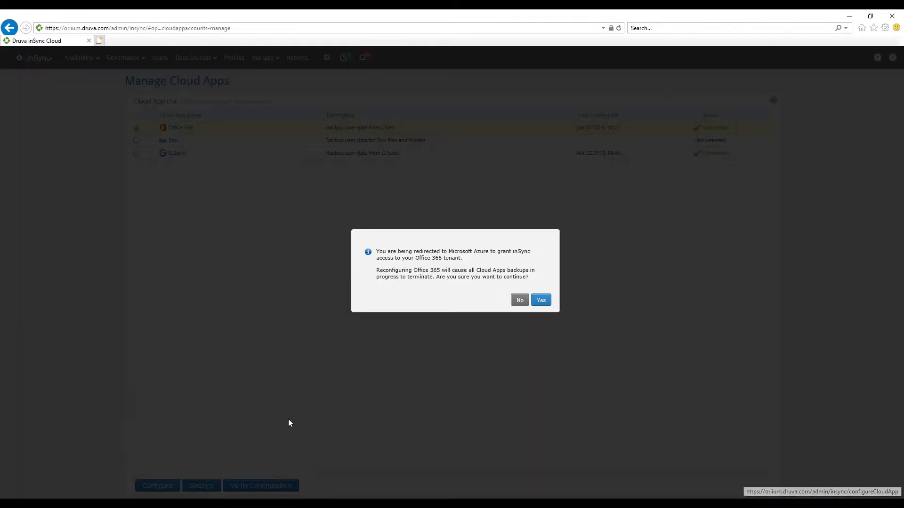
{"action": "left_click", "coordinate": [541, 302]}
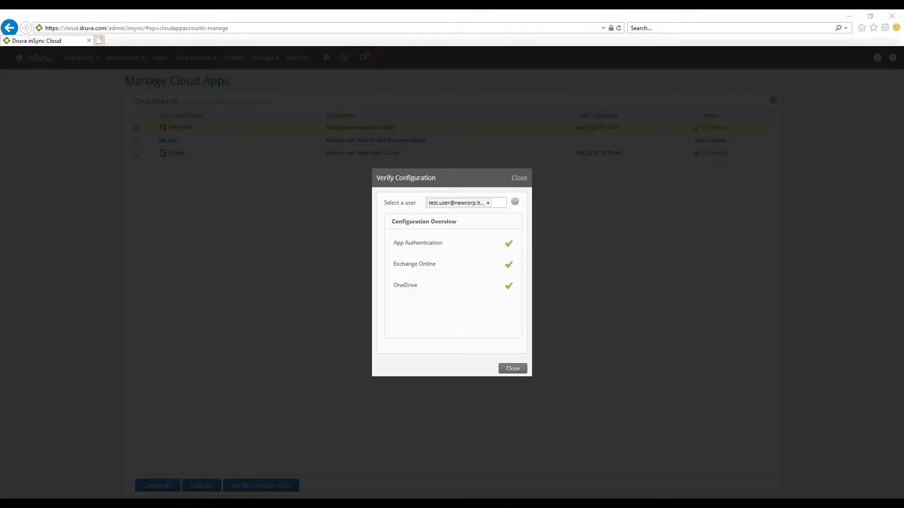
{"action": "left_click", "coordinate": [512, 369]}
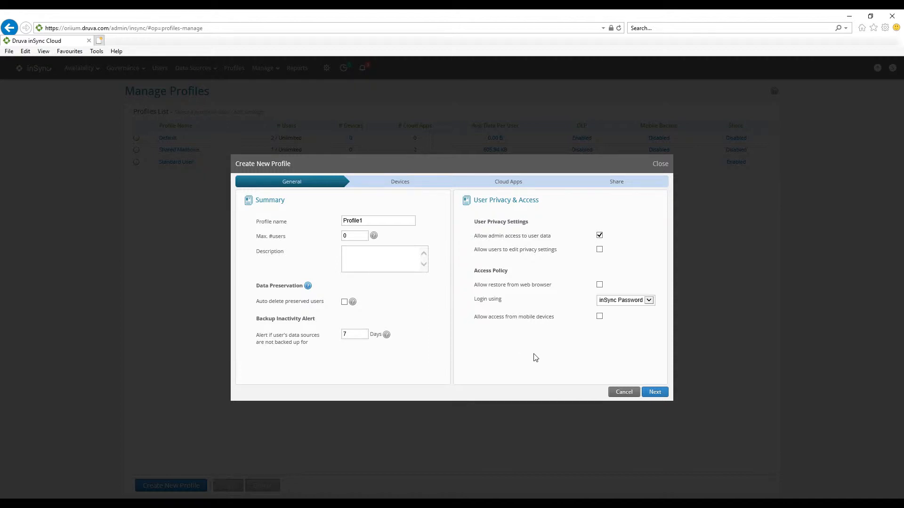
Enable cloud apps backup in the new profile and include Office 365 OneDrive and Exchange Online as backup content
{"action": "left_click", "coordinate": [660, 394]}
{"action": "left_click", "coordinate": [656, 392]}
{"action": "left_click", "coordinate": [481, 361]}
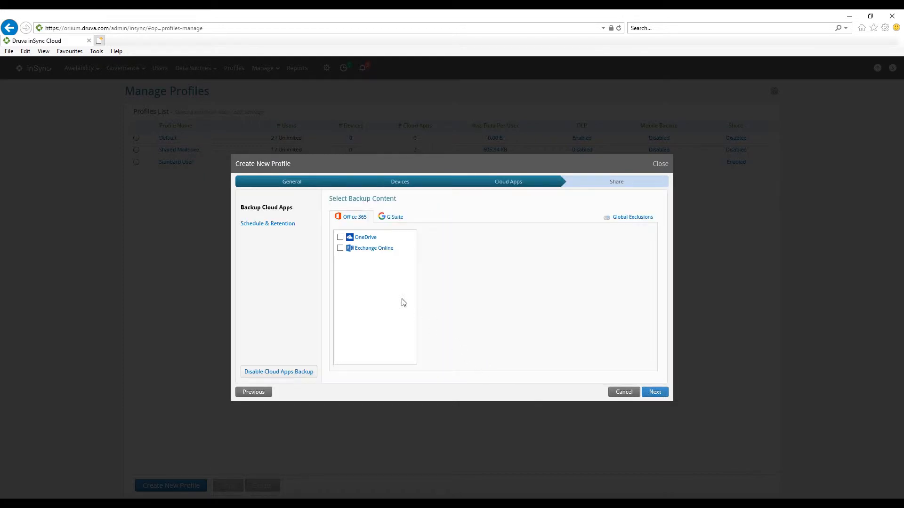
{"action": "left_click", "coordinate": [339, 237]}
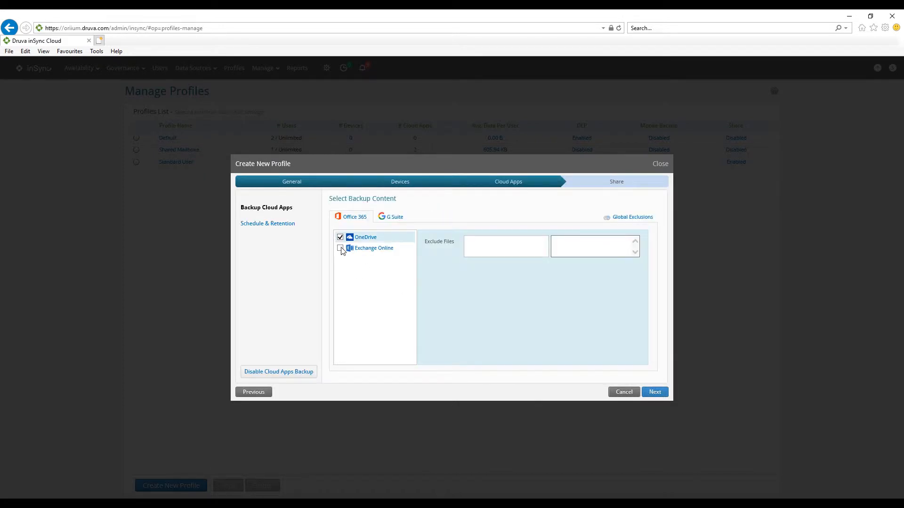
{"action": "left_click", "coordinate": [340, 248]}
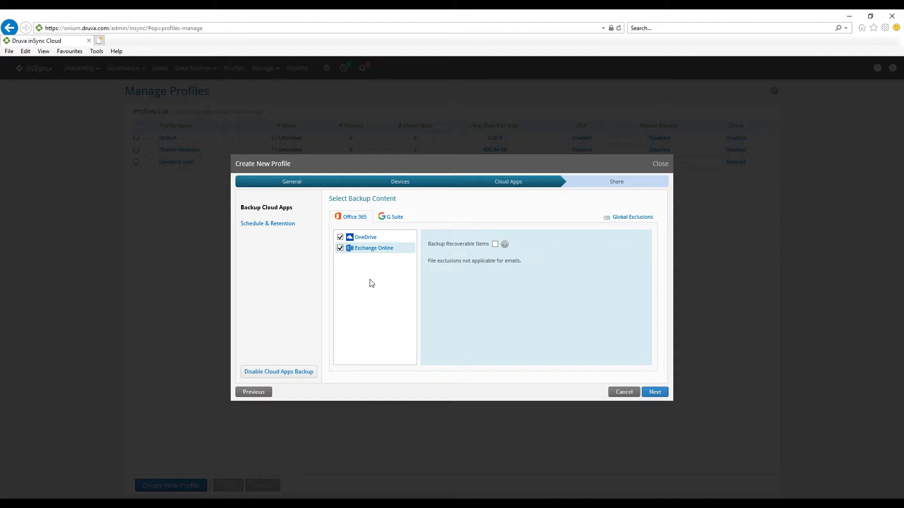
Exclude *.mp3 files from the OneDrive backup and turn on Backup Recoverable Items for Exchange Online
{"action": "left_click", "coordinate": [367, 237]}
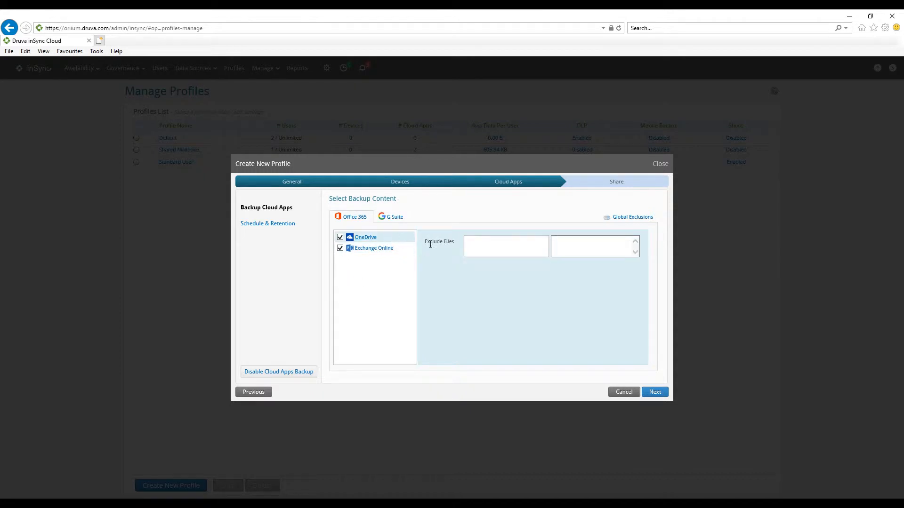
{"action": "left_click", "coordinate": [474, 249]}
{"action": "left_click", "coordinate": [572, 247]}
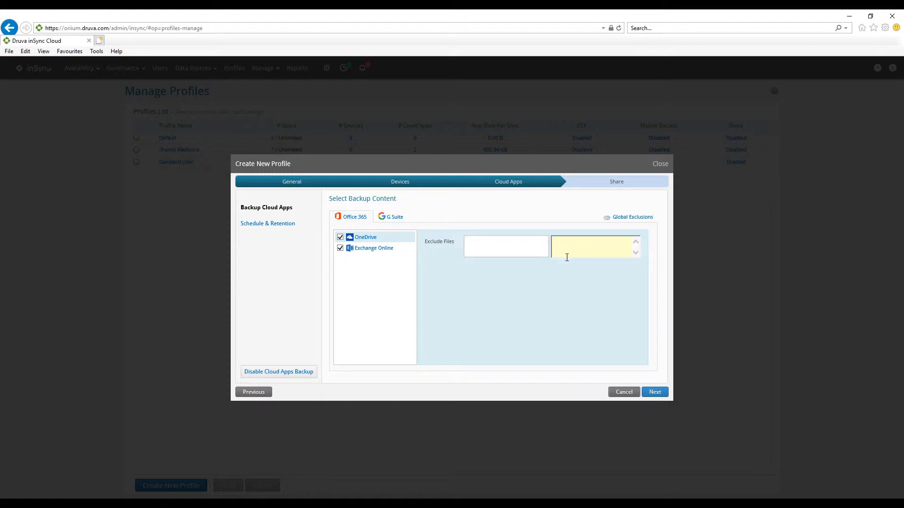
{"action": "type", "text": "*.mp3"}
{"action": "left_click", "coordinate": [387, 250]}
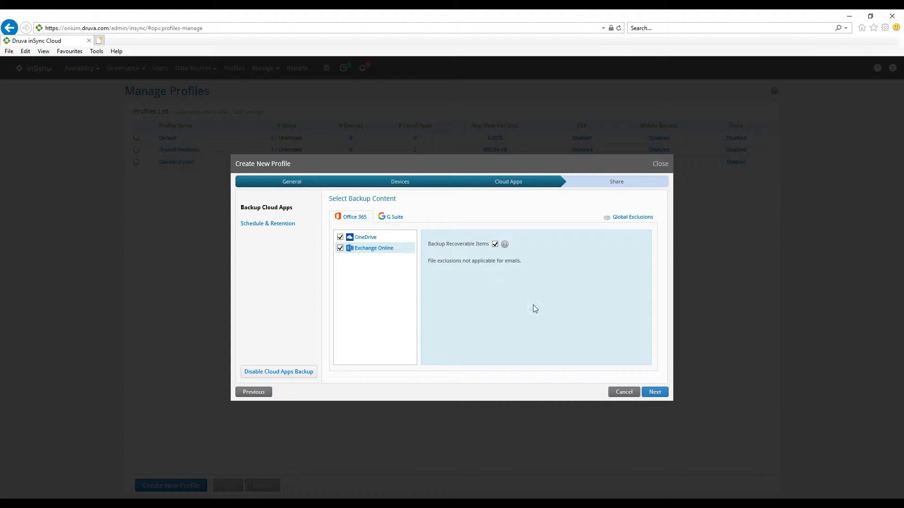
Keep the cloud apps backup at Five Times a Day and set retention to 31 days, 12 weeks and 60 months
{"action": "left_click", "coordinate": [655, 392]}
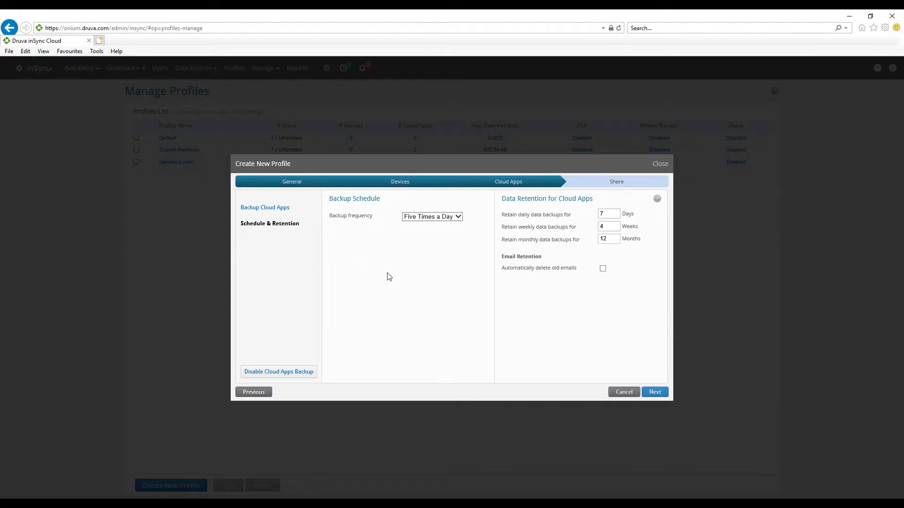
{"action": "left_click", "coordinate": [429, 217]}
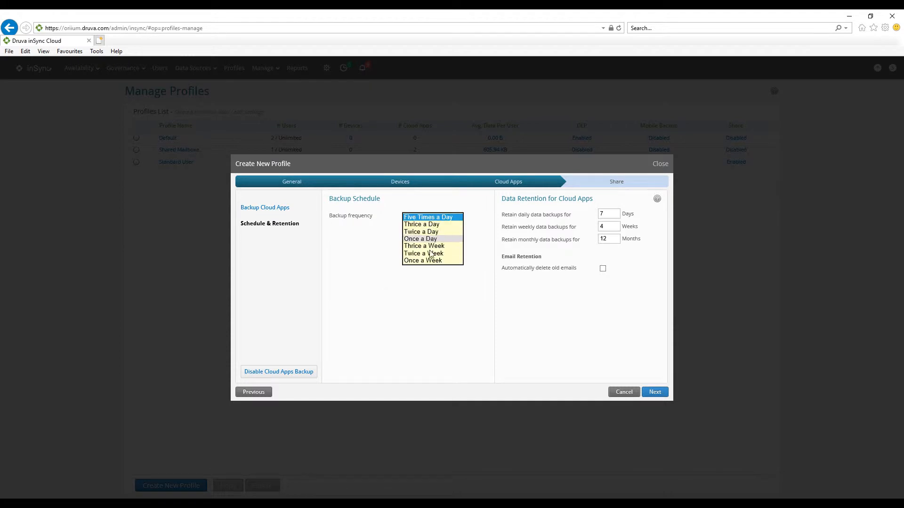
{"action": "left_click", "coordinate": [429, 276]}
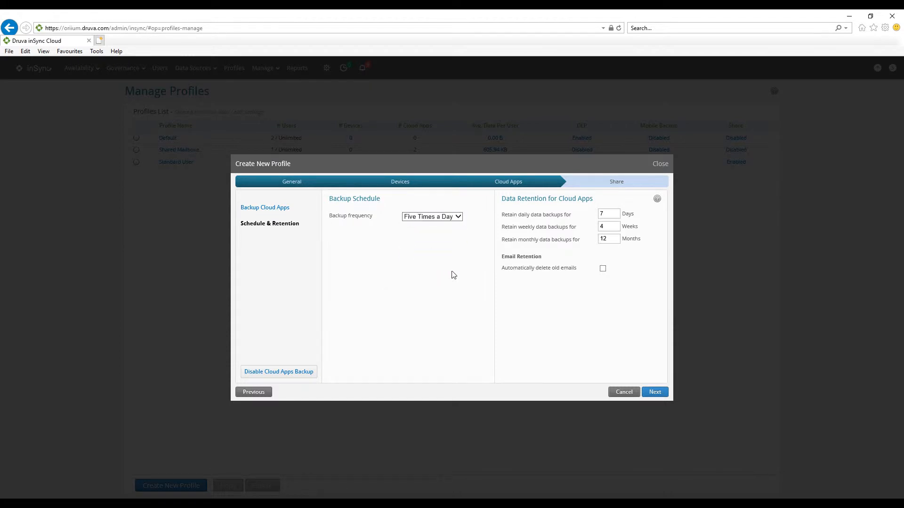
{"action": "double_click", "coordinate": [601, 214]}
{"action": "type", "text": "31"}
{"action": "double_click", "coordinate": [602, 227]}
{"action": "type", "text": "12"}
{"action": "double_click", "coordinate": [603, 239]}
{"action": "type", "text": "60"}
Enable automatic deletion of old emails with a value of 60 and finish creating the profile without inSync Share
{"action": "left_click", "coordinate": [602, 268]}
{"action": "left_click_drag", "start_coordinate": [617, 270], "coordinate": [605, 275]}
{"action": "type", "text": "60"}
{"action": "left_click", "coordinate": [567, 321]}
{"action": "left_click", "coordinate": [653, 394]}
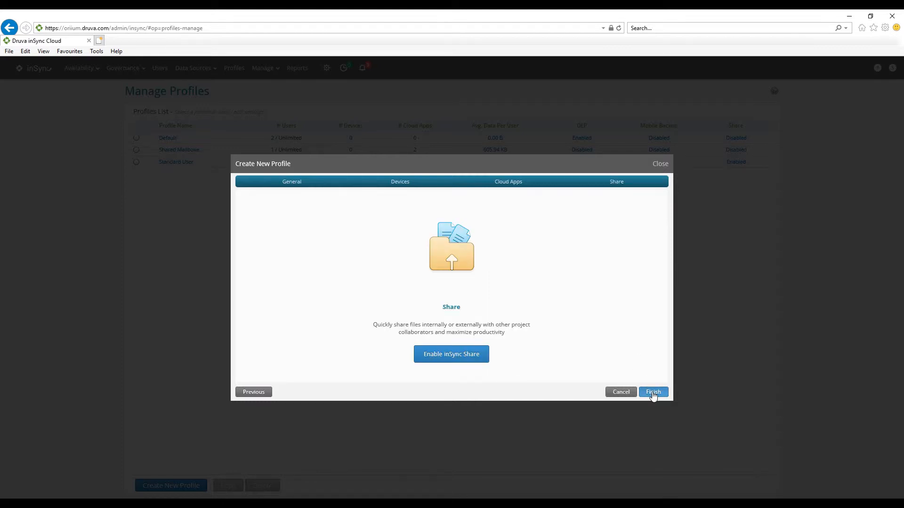
{"action": "left_click", "coordinate": [653, 394]}
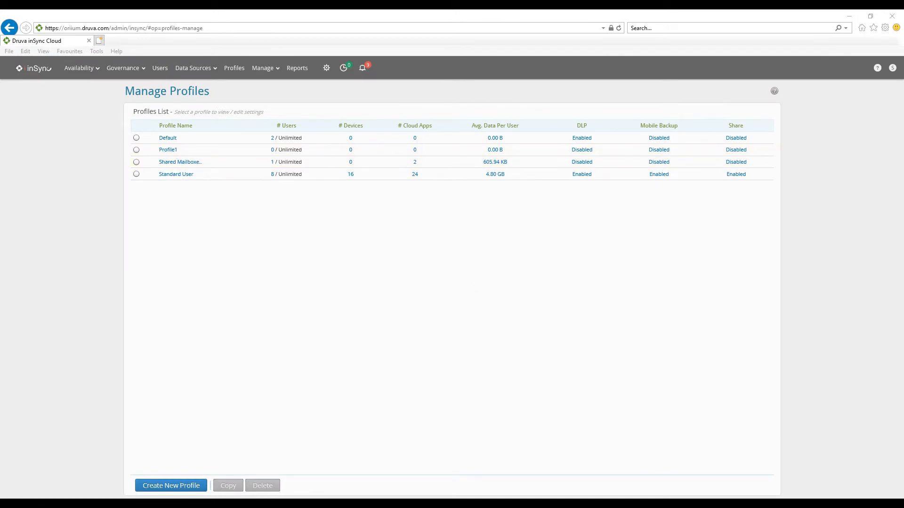
Open the Office 365 cloud app and review its OneDrive users and SharePoint site collections
{"action": "left_click", "coordinate": [223, 262]}
{"action": "left_click", "coordinate": [207, 74]}
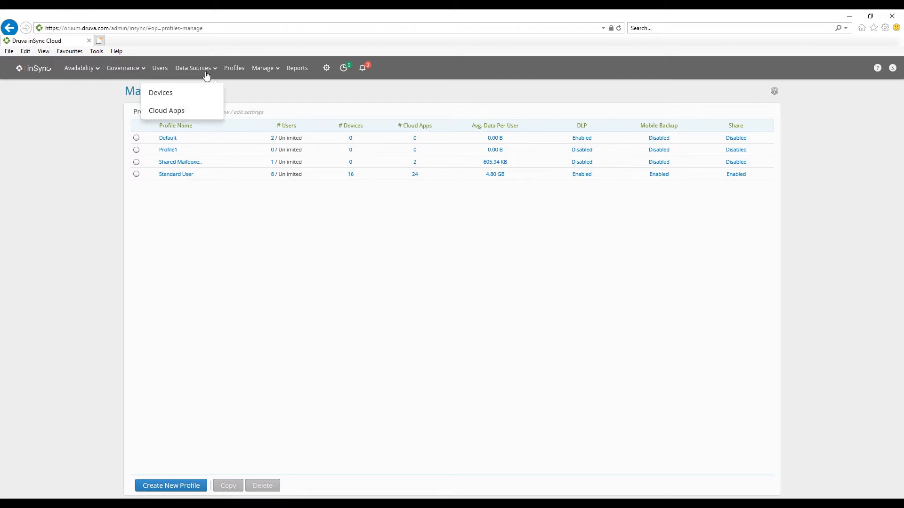
{"action": "left_click", "coordinate": [172, 111]}
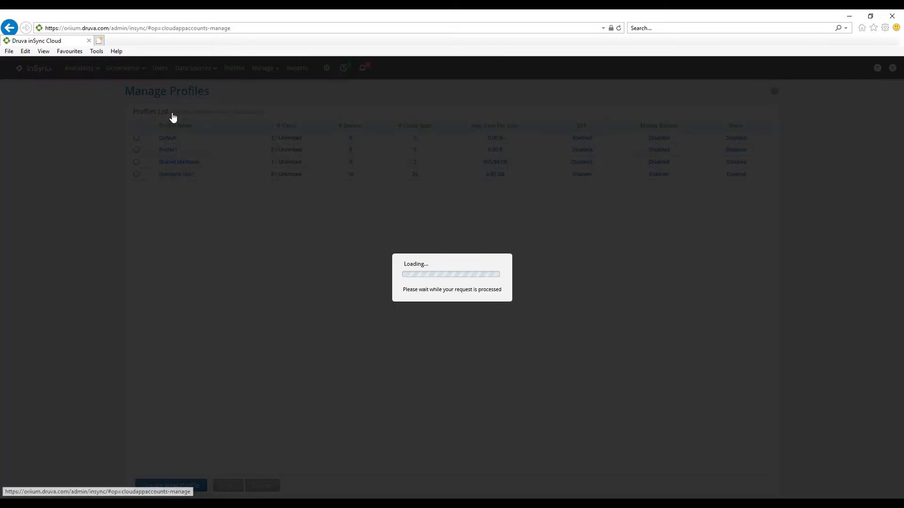
{"action": "left_click", "coordinate": [178, 138]}
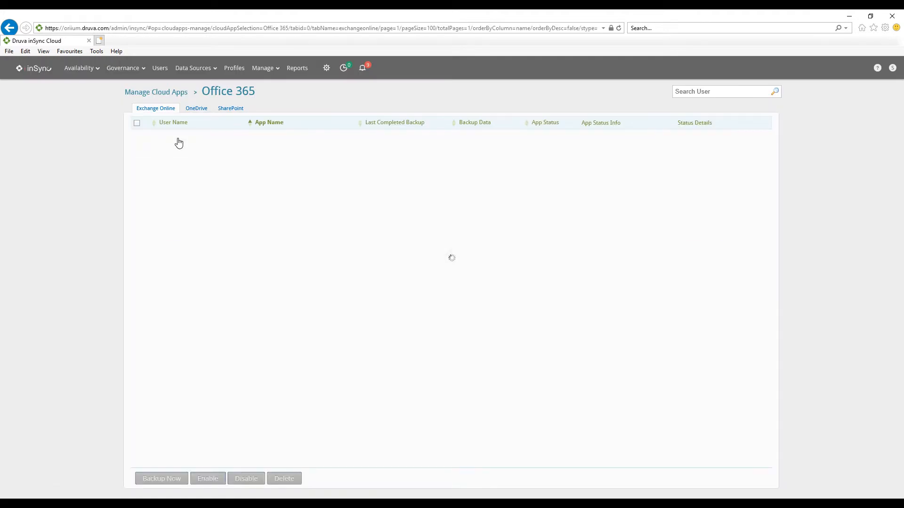
{"action": "left_click", "coordinate": [193, 110]}
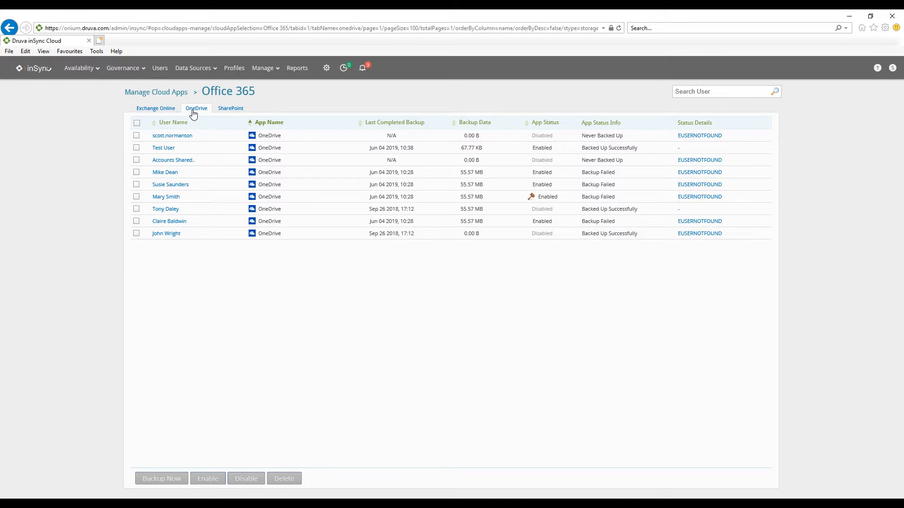
{"action": "left_click", "coordinate": [227, 110]}
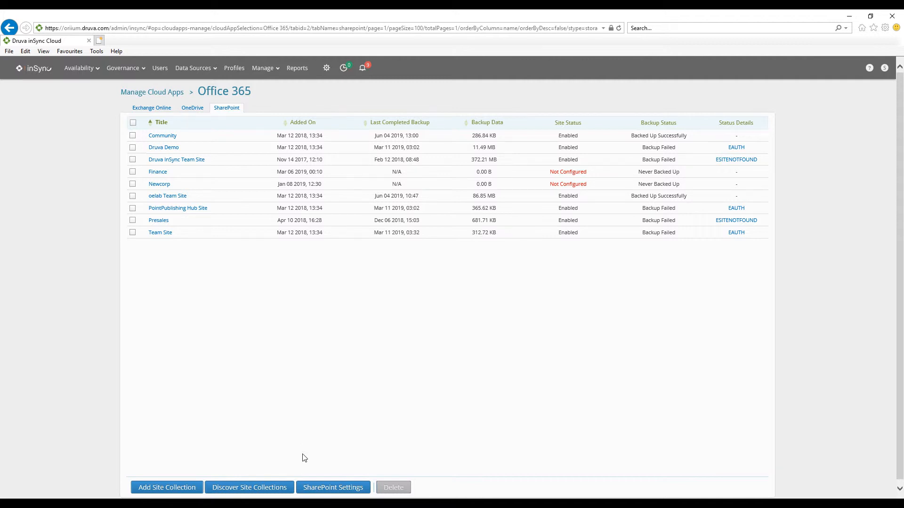
Enable auto-assign storage in the SharePoint settings, using the Oriium Consulting Limited (MSP) SharePoint eu-west-1 storage
{"action": "left_click", "coordinate": [312, 487]}
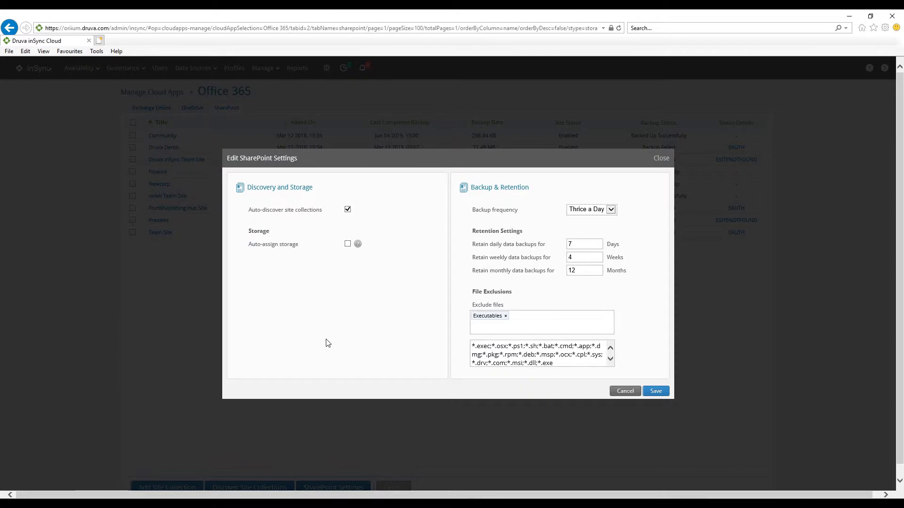
{"action": "left_click", "coordinate": [347, 244]}
{"action": "left_click", "coordinate": [355, 257]}
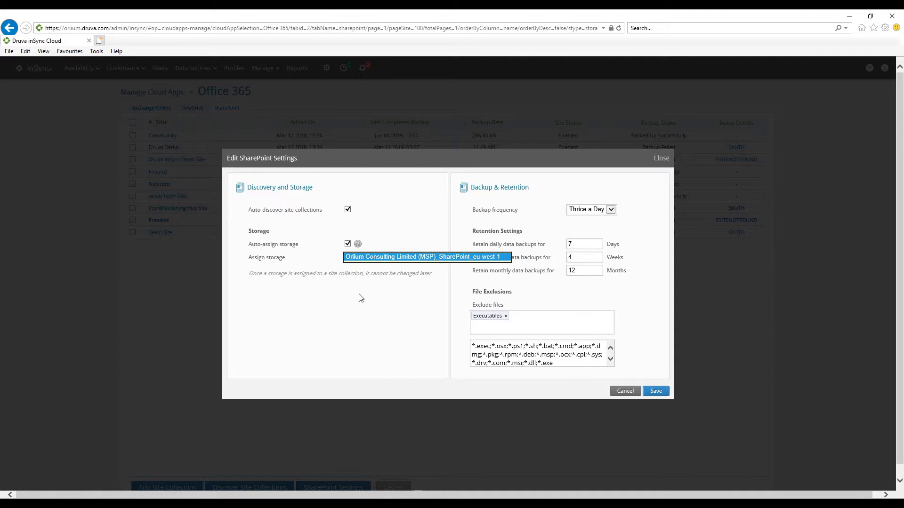
{"action": "left_click", "coordinate": [371, 296]}
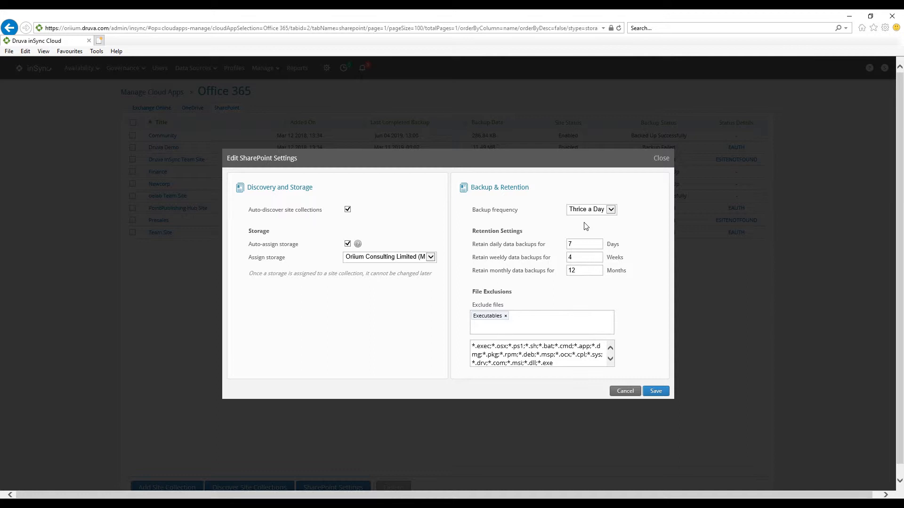
Review the SharePoint backup frequency choices and the file types available for exclusion
{"action": "left_click", "coordinate": [590, 211]}
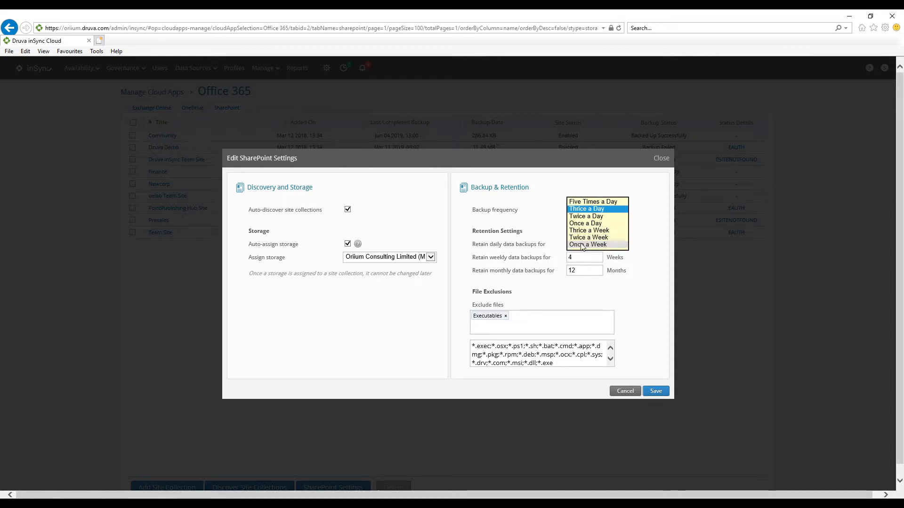
{"action": "left_click", "coordinate": [536, 246]}
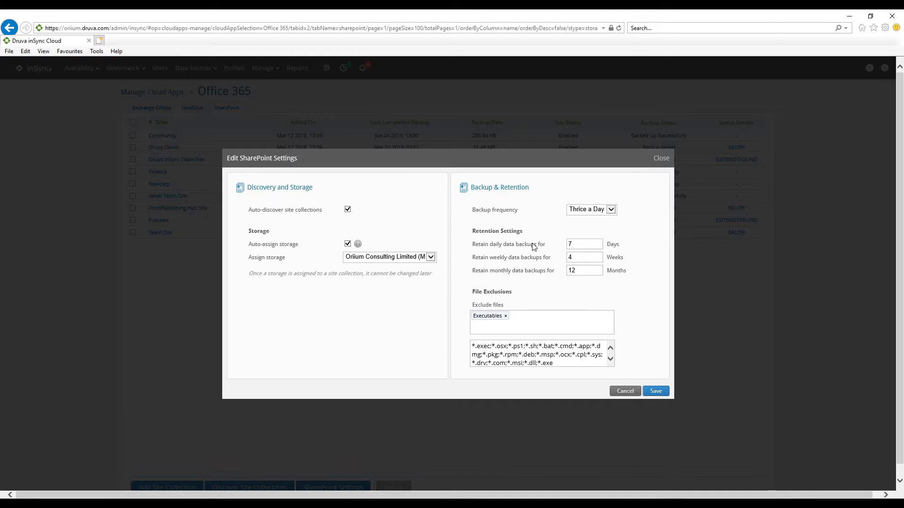
{"action": "left_click", "coordinate": [524, 314]}
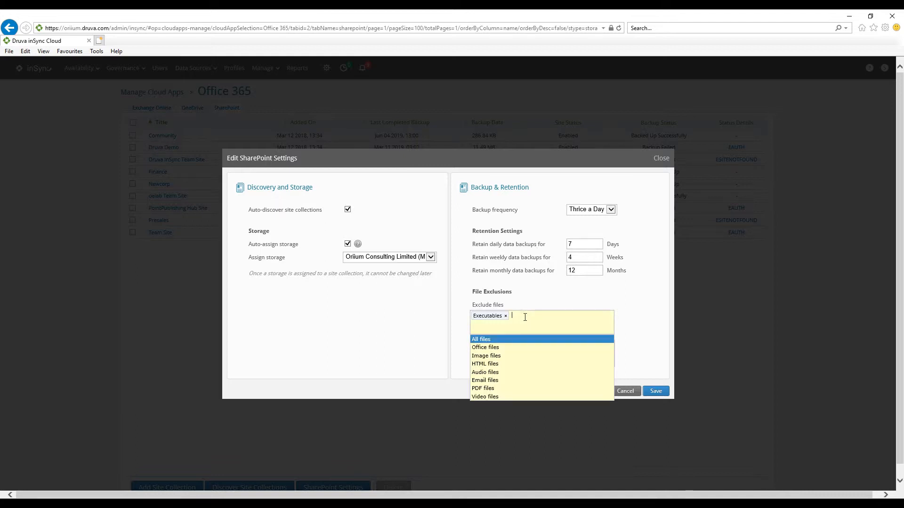
{"action": "left_click", "coordinate": [650, 350]}
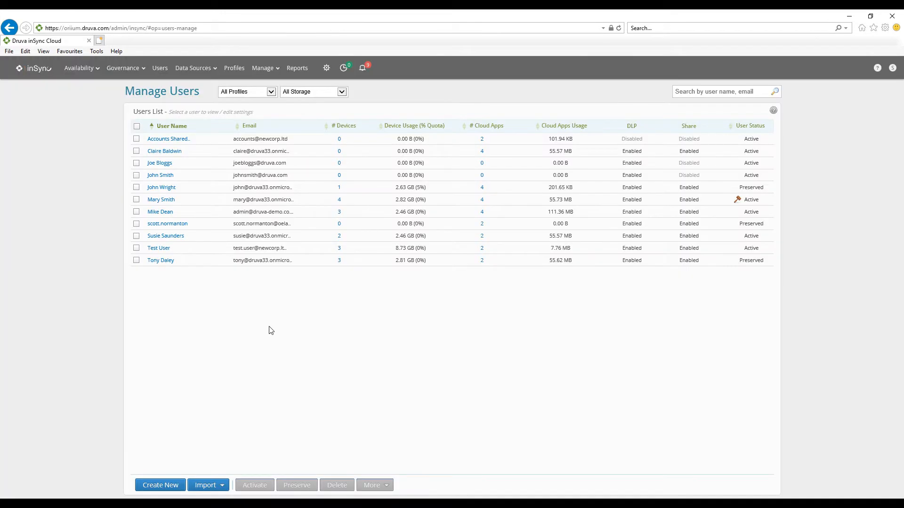
Open the restore data for Test User and select the "Eternal friendship" message in the Exchange Online Inbox
{"action": "left_click", "coordinate": [165, 250]}
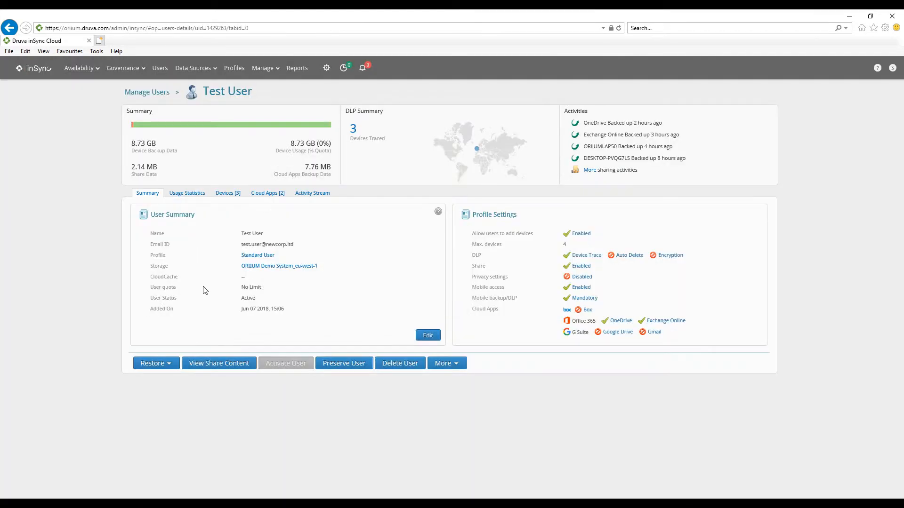
{"action": "left_click", "coordinate": [183, 363]}
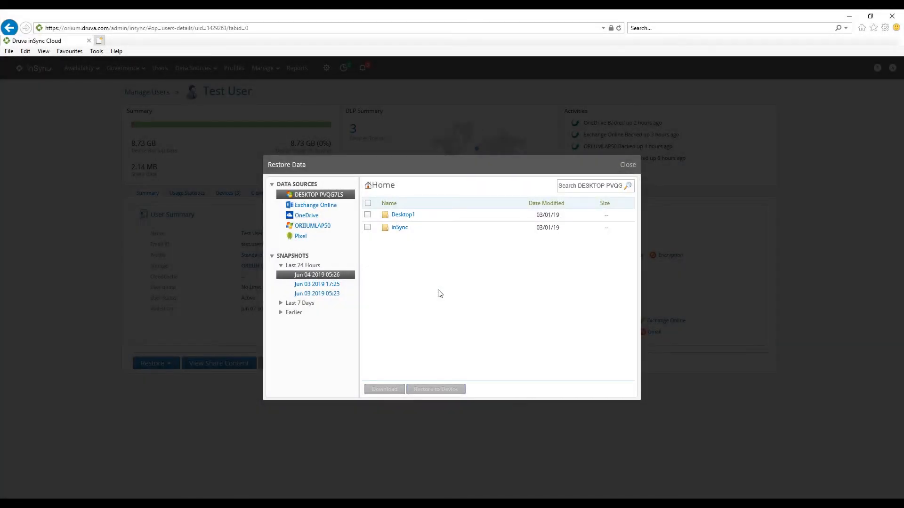
{"action": "left_click", "coordinate": [316, 207]}
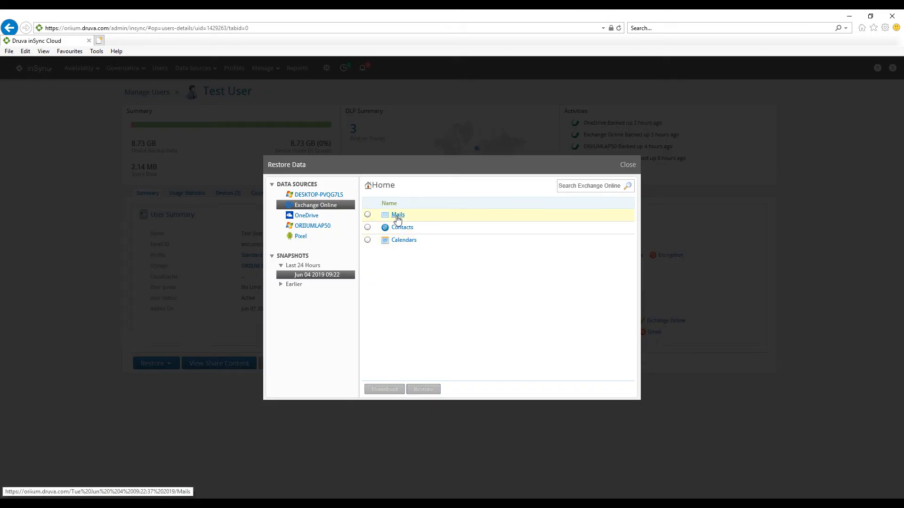
{"action": "left_click", "coordinate": [398, 217]}
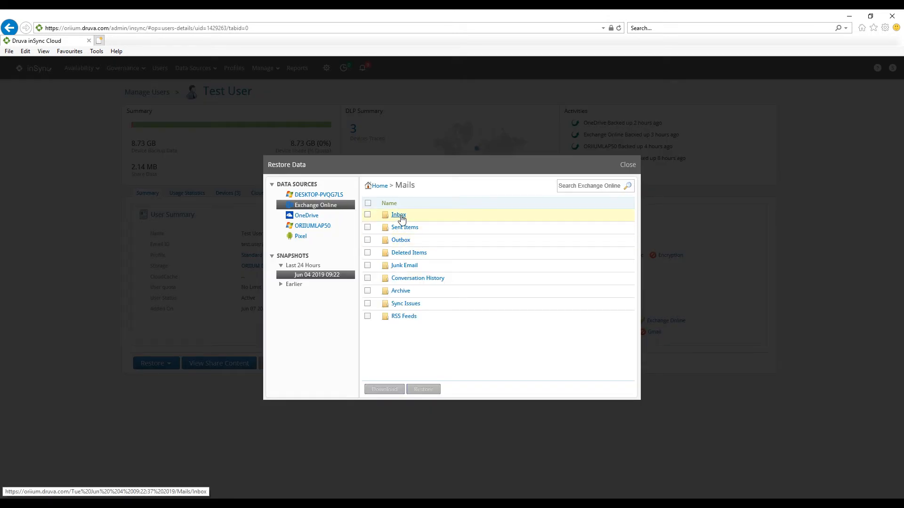
{"action": "left_click", "coordinate": [400, 218]}
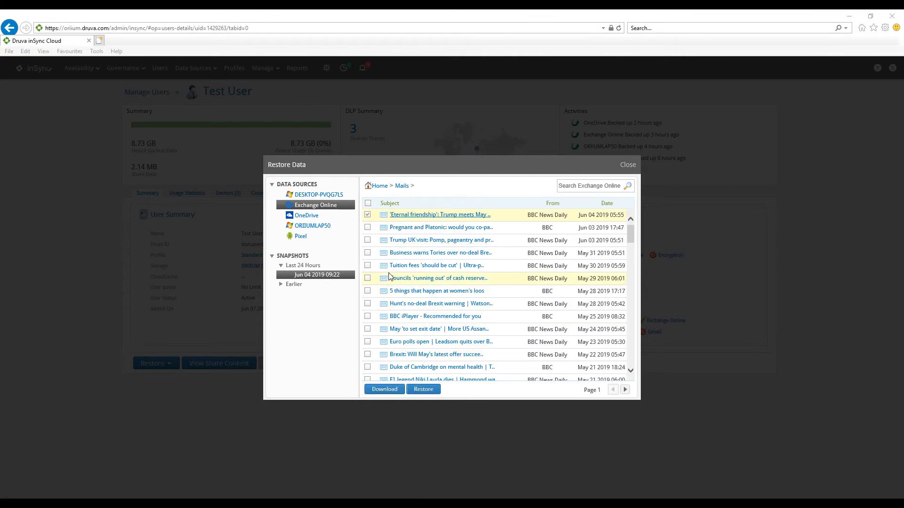
Start restoring the selected email and set the restore destination to Different user's account
{"action": "left_click", "coordinate": [419, 389]}
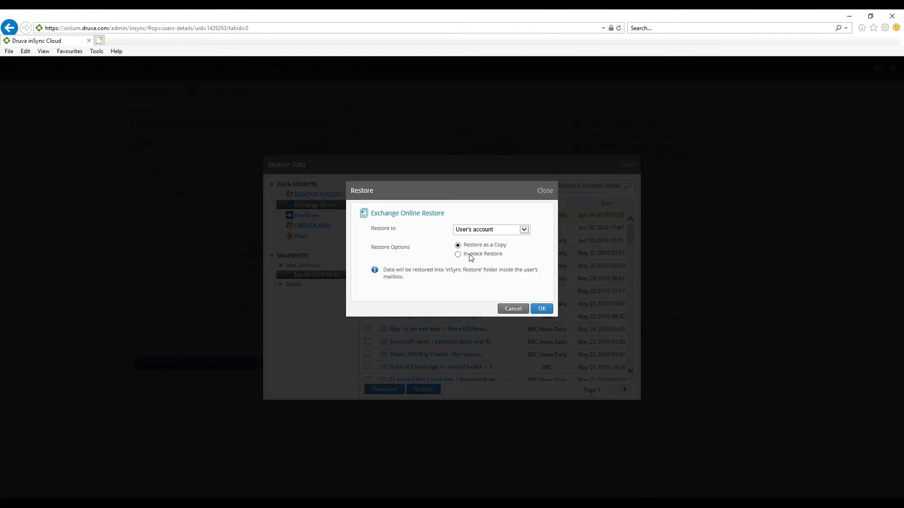
{"action": "left_click", "coordinate": [473, 230]}
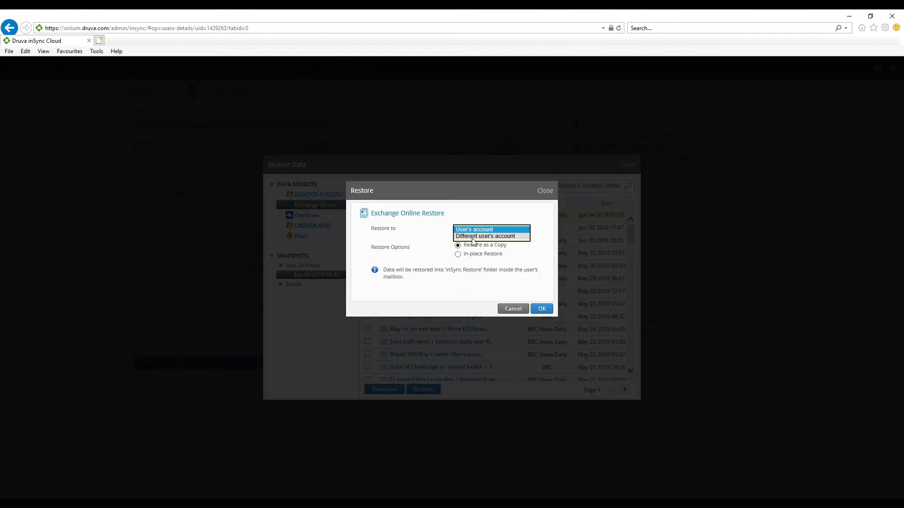
{"action": "left_click", "coordinate": [472, 240]}
{"action": "left_click", "coordinate": [471, 245]}
{"action": "left_click", "coordinate": [425, 250]}
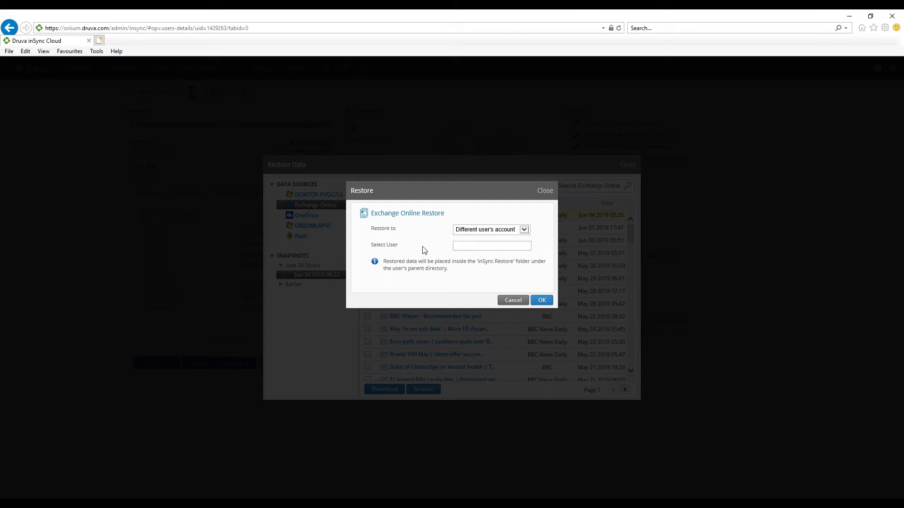
Cancel the email restore to a different account and choose to download the selected "Eternal friendship" message
{"action": "left_click", "coordinate": [513, 300]}
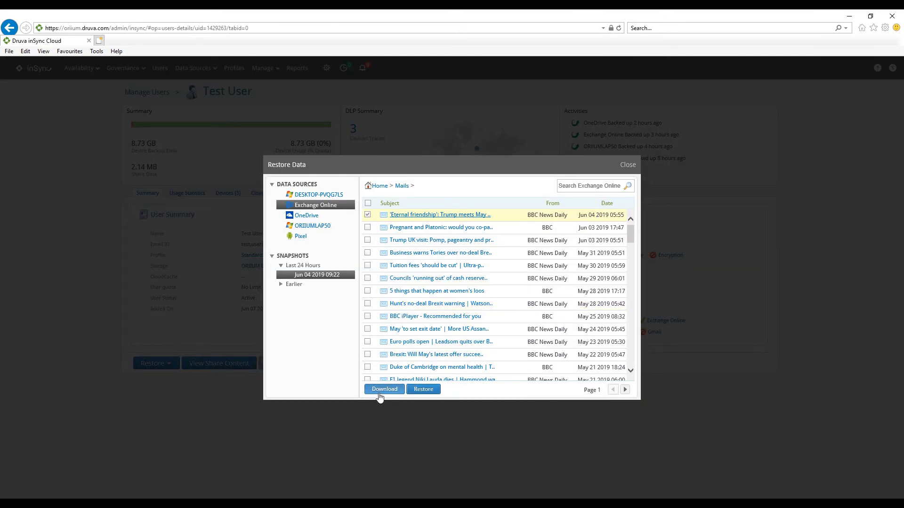
{"action": "left_click", "coordinate": [380, 393]}
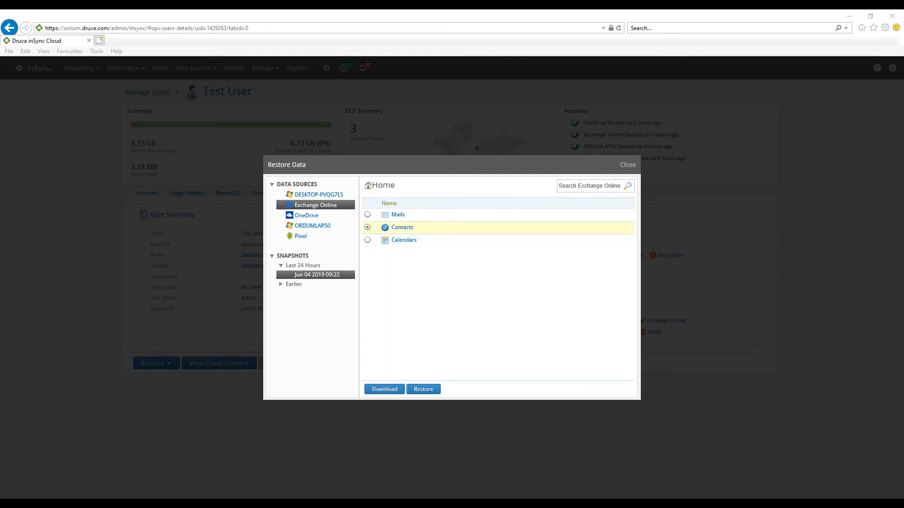
Browse the backed-up entries in the Exchange Online Contacts folder and the list of backed-up Calendars
{"action": "left_click", "coordinate": [408, 227]}
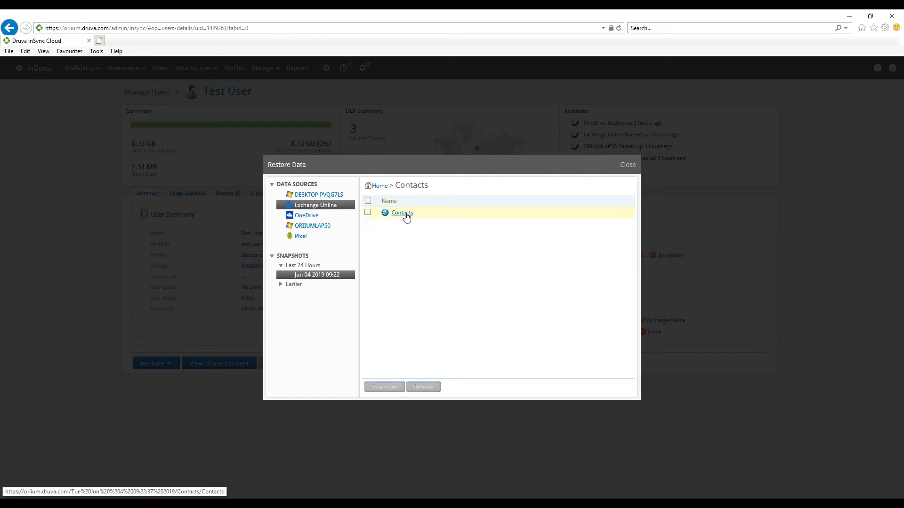
{"action": "left_click", "coordinate": [407, 217]}
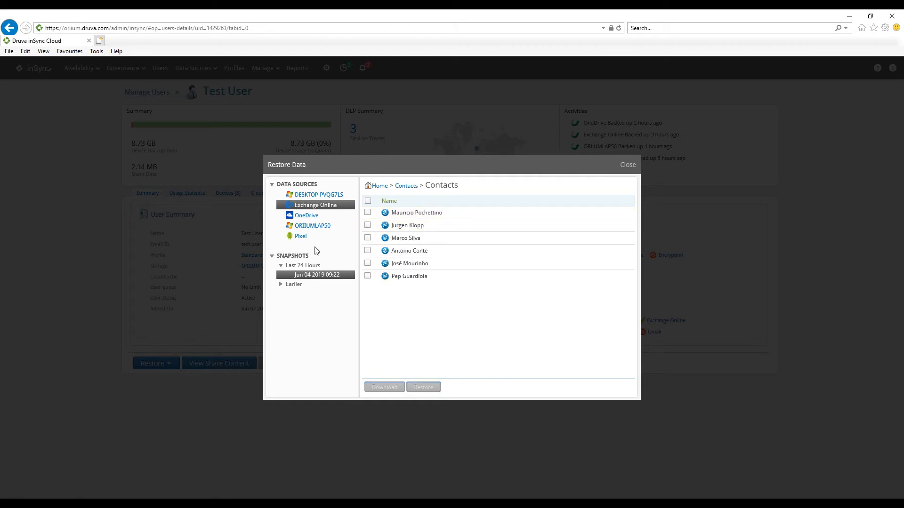
{"action": "left_click", "coordinate": [313, 206]}
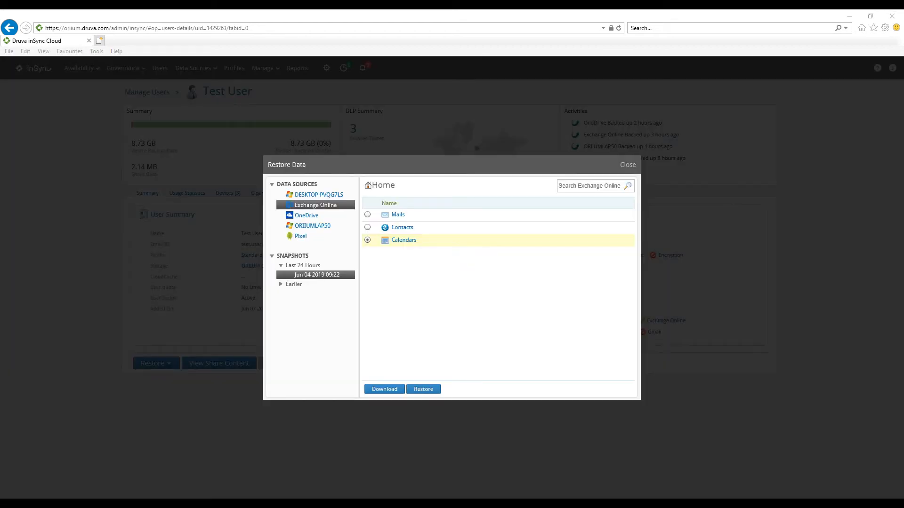
{"action": "left_click", "coordinate": [405, 240]}
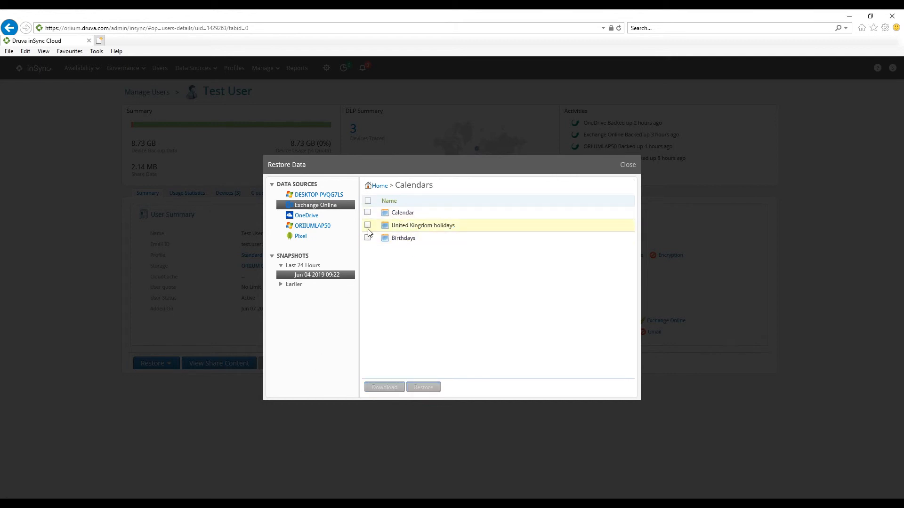
Select the Documents folder in the OneDrive backup, review its restore options, and cancel the restore
{"action": "left_click", "coordinate": [306, 215]}
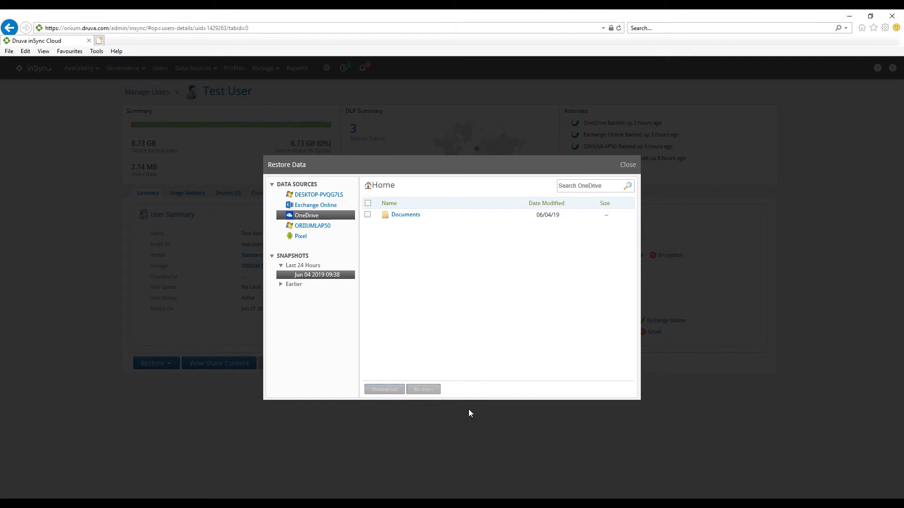
{"action": "left_click", "coordinate": [367, 214]}
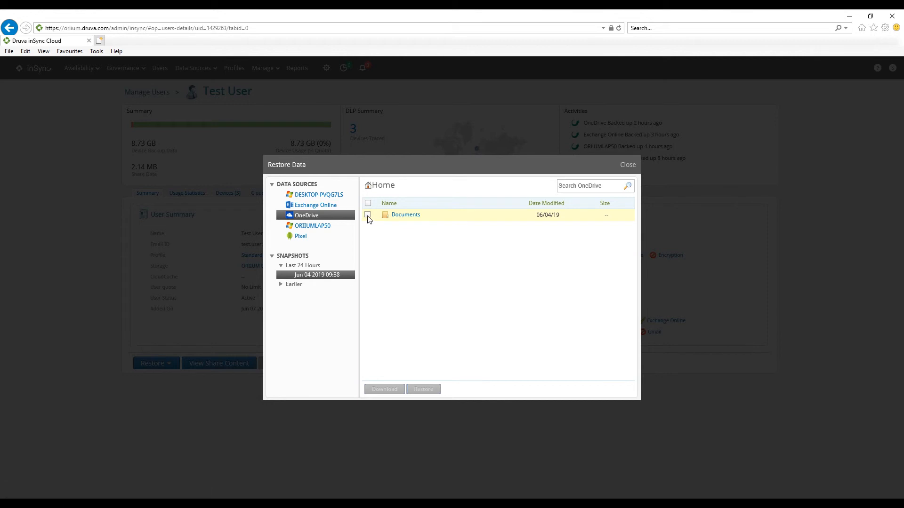
{"action": "left_click", "coordinate": [424, 389]}
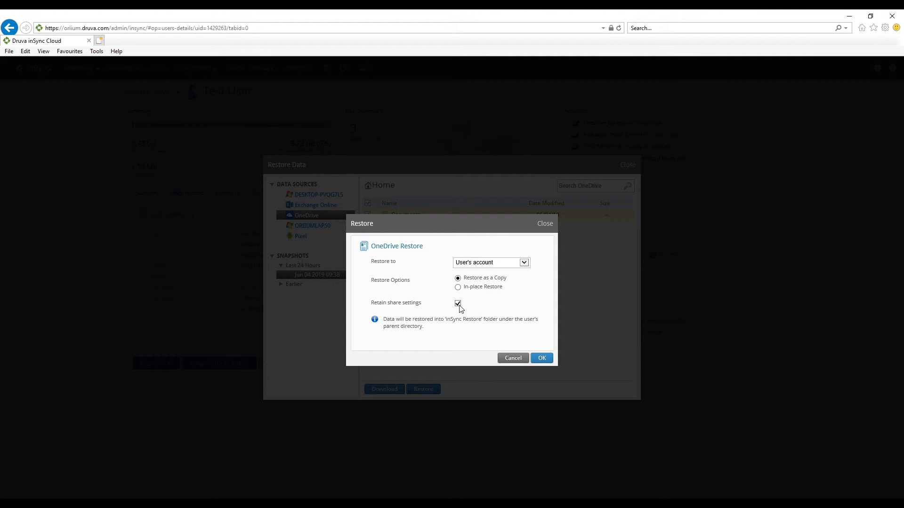
{"action": "left_click", "coordinate": [511, 360]}
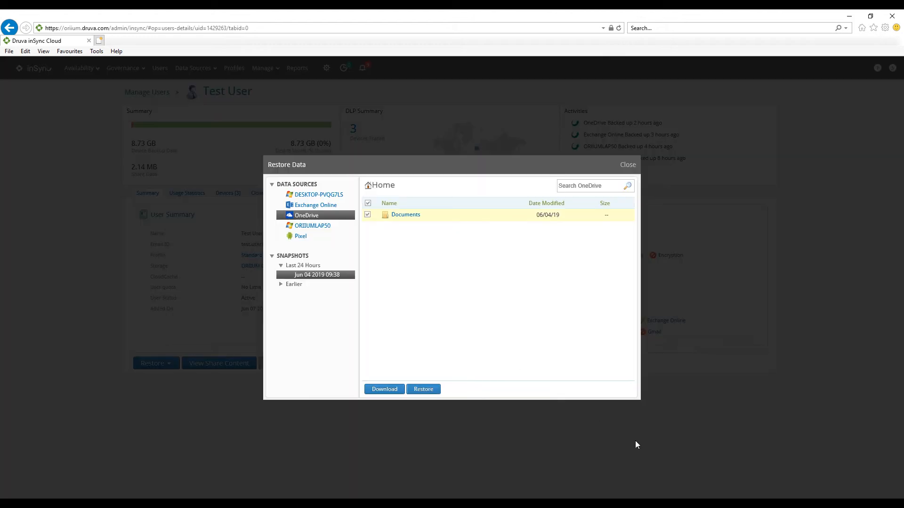
Search the OneDrive backup for "secret" with the filters shown, and briefly select the most recently modified Secret Doc Number 1.docx
{"action": "left_click", "coordinate": [309, 219]}
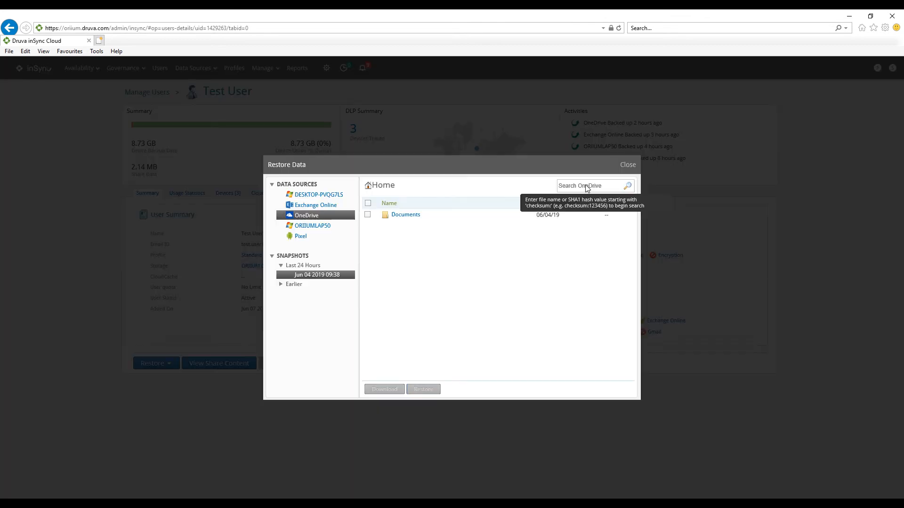
{"action": "left_click", "coordinate": [586, 187]}
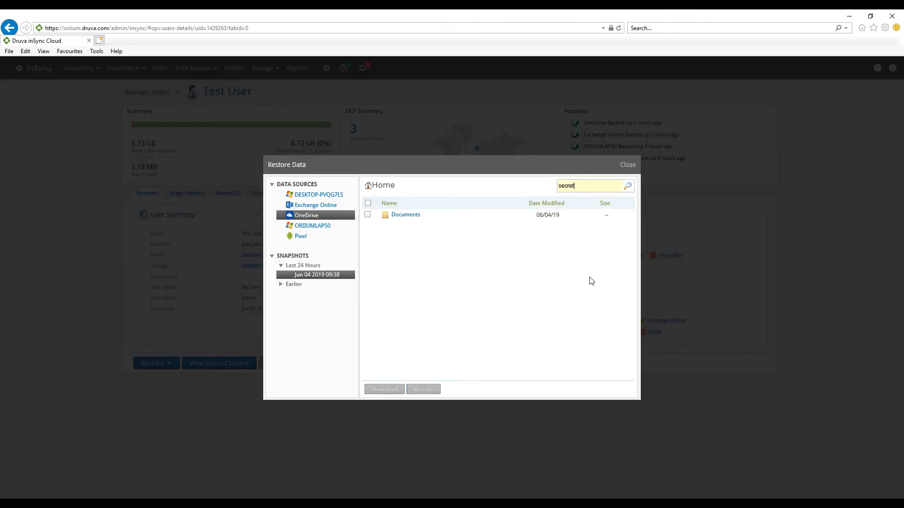
{"action": "key", "text": "Return"}
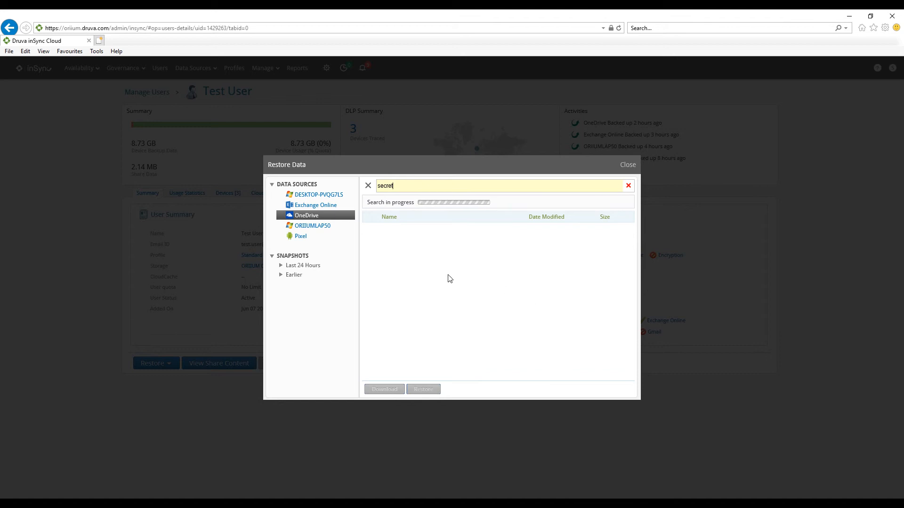
{"action": "left_click", "coordinate": [608, 201]}
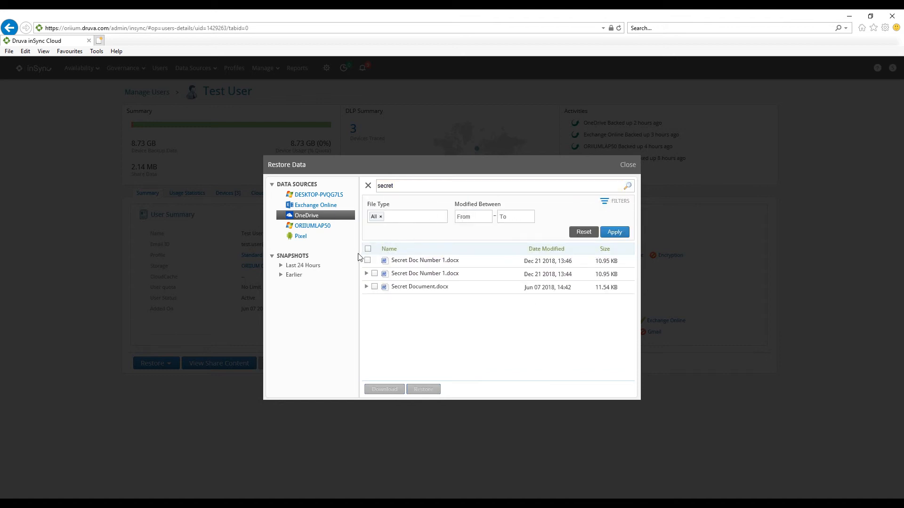
{"action": "left_click", "coordinate": [368, 261]}
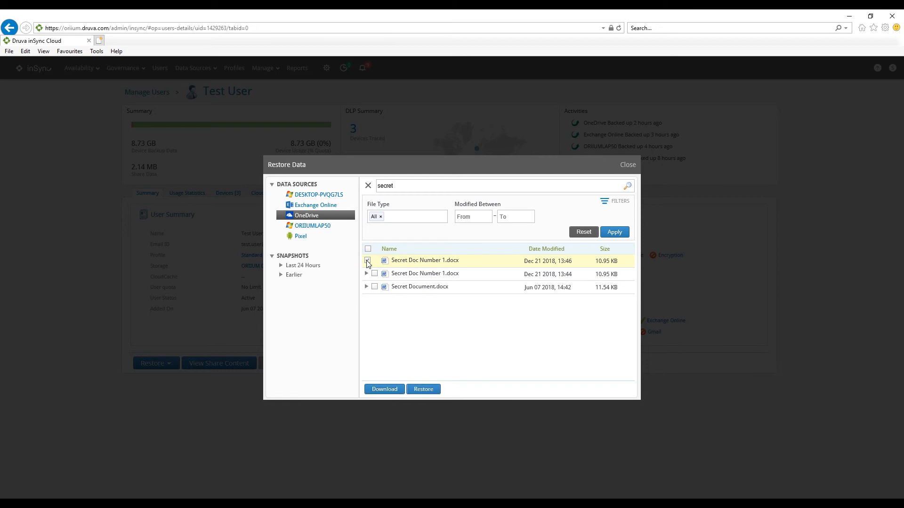
{"action": "left_click", "coordinate": [368, 261]}
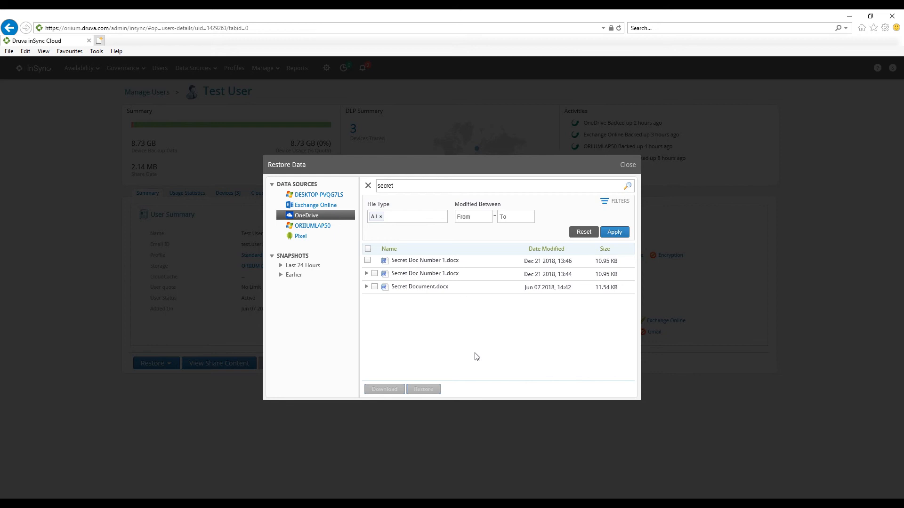
Leave Test User's restore data and open the Team Site details among the Office 365 SharePoint sites in Cloud Apps
{"action": "left_click", "coordinate": [628, 164]}
{"action": "left_click", "coordinate": [197, 69]}
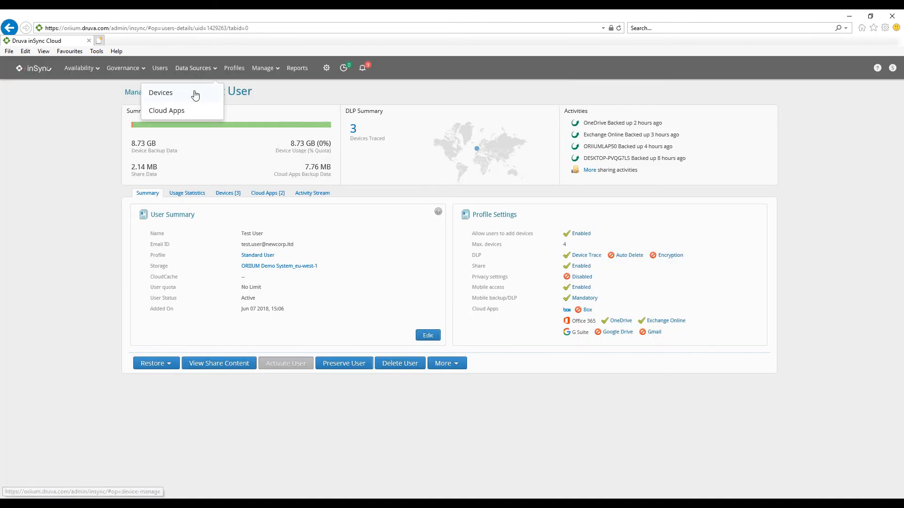
{"action": "left_click", "coordinate": [179, 115]}
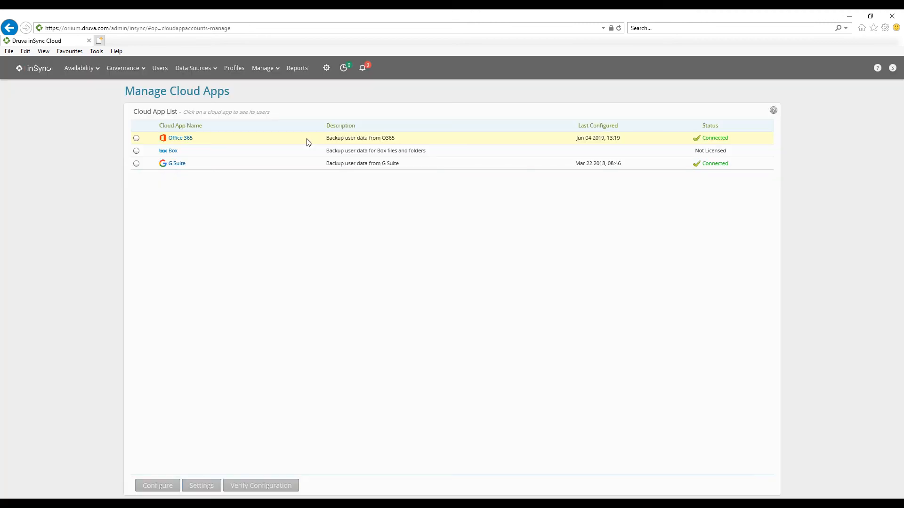
{"action": "left_click", "coordinate": [181, 139]}
{"action": "left_click", "coordinate": [226, 110]}
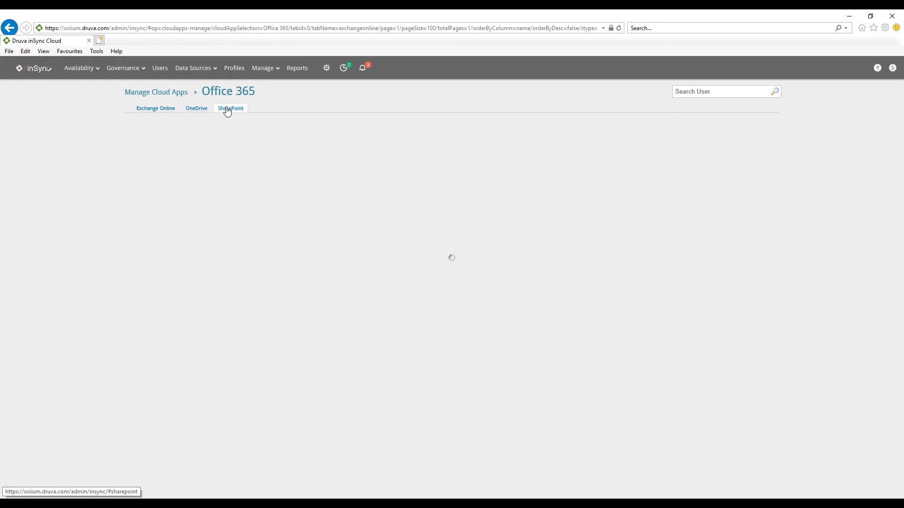
{"action": "left_click", "coordinate": [160, 233]}
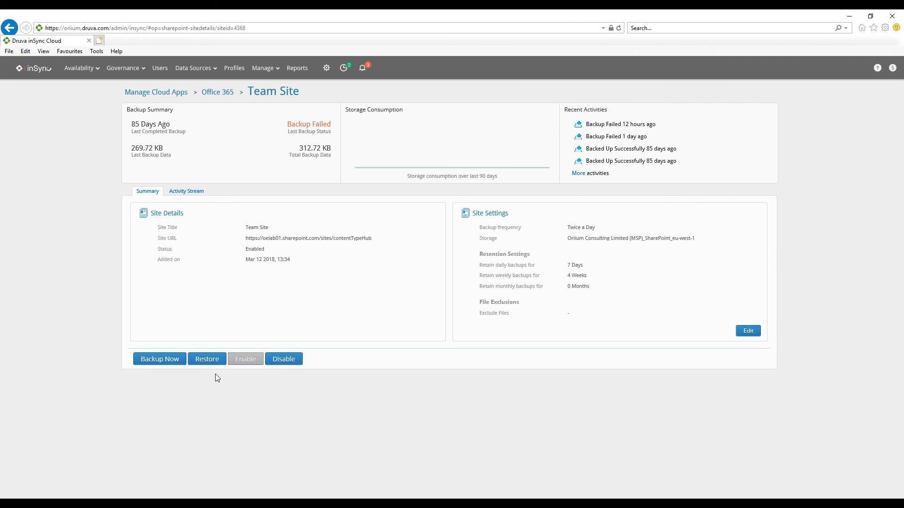
Select template.dotx from Documents > Forms in the Team Site's restore data and open its SharePoint restore options
{"action": "left_click", "coordinate": [205, 361]}
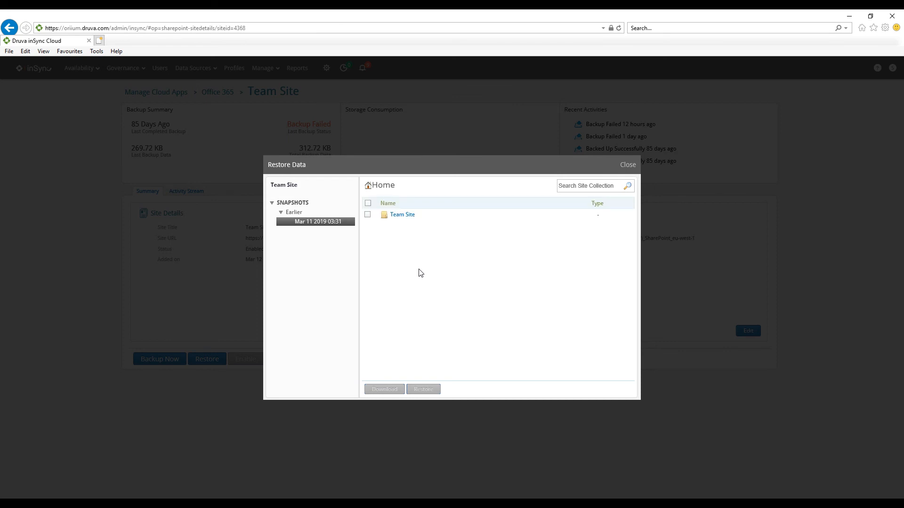
{"action": "left_click", "coordinate": [407, 216]}
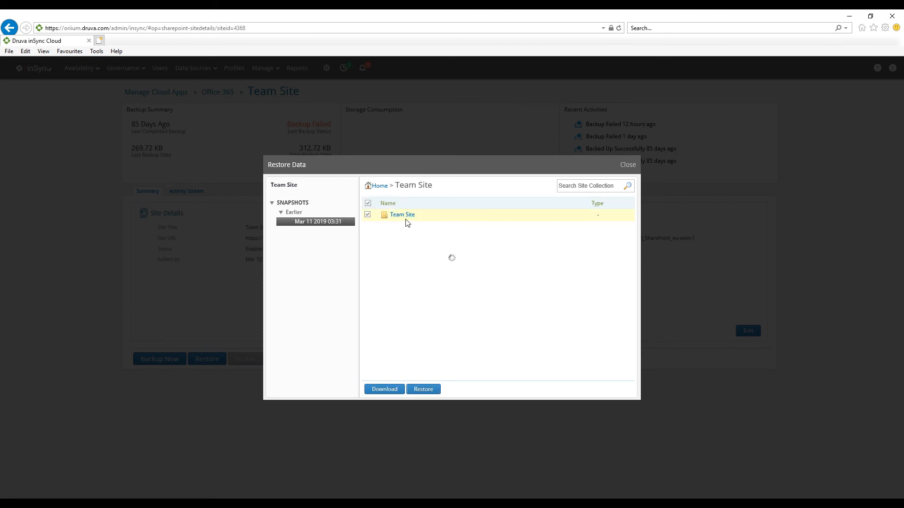
{"action": "left_click", "coordinate": [403, 215]}
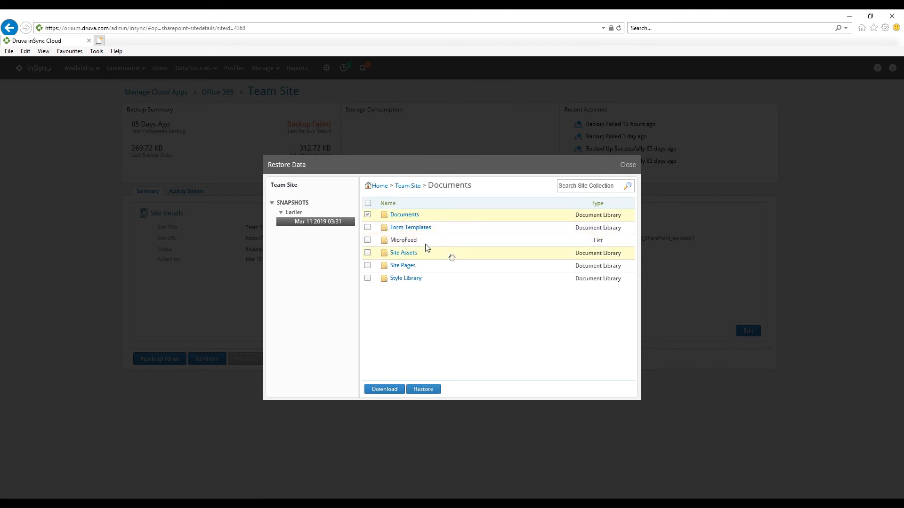
{"action": "left_click", "coordinate": [403, 215]}
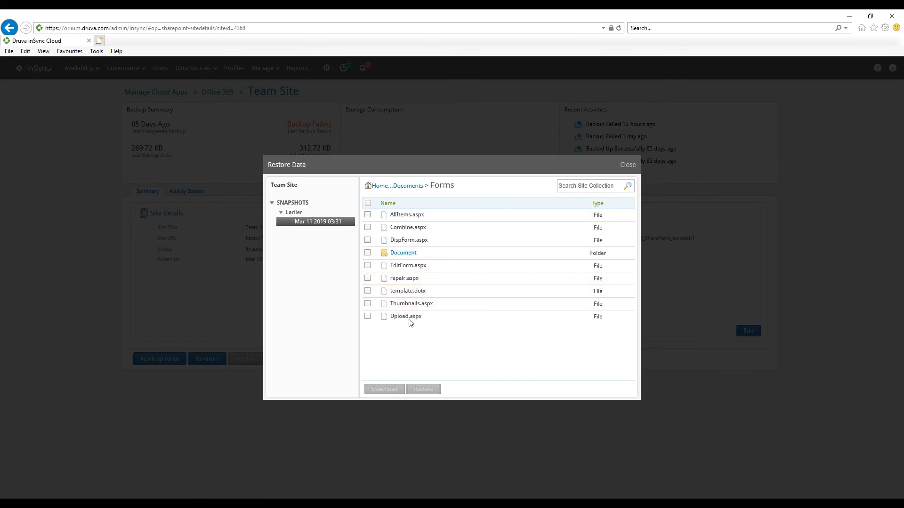
{"action": "left_click", "coordinate": [368, 291]}
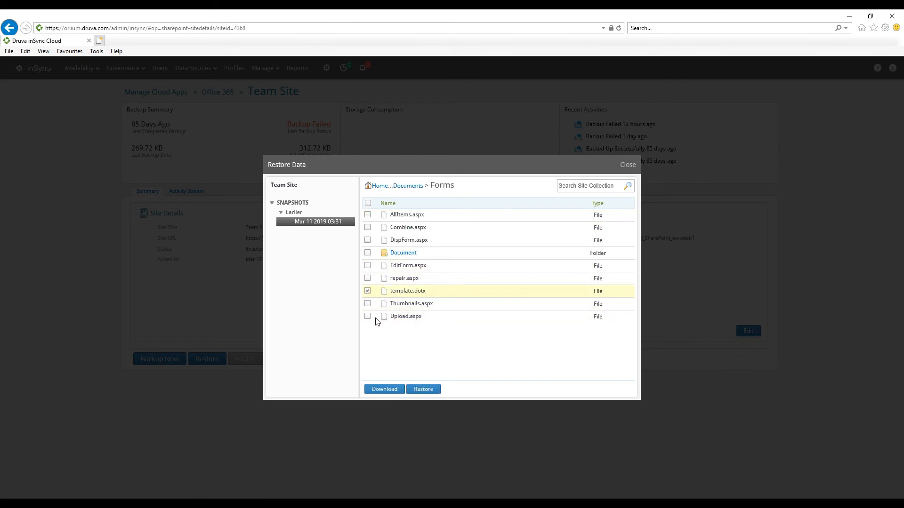
{"action": "left_click", "coordinate": [422, 390]}
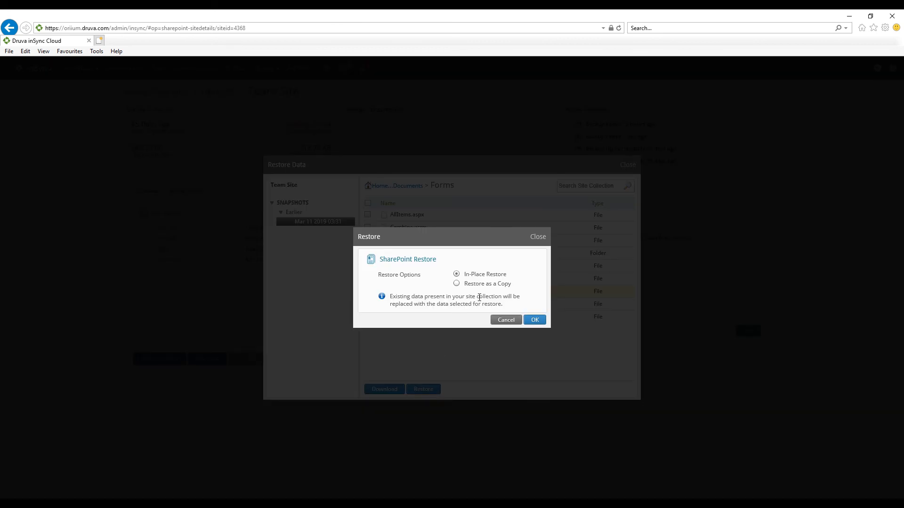